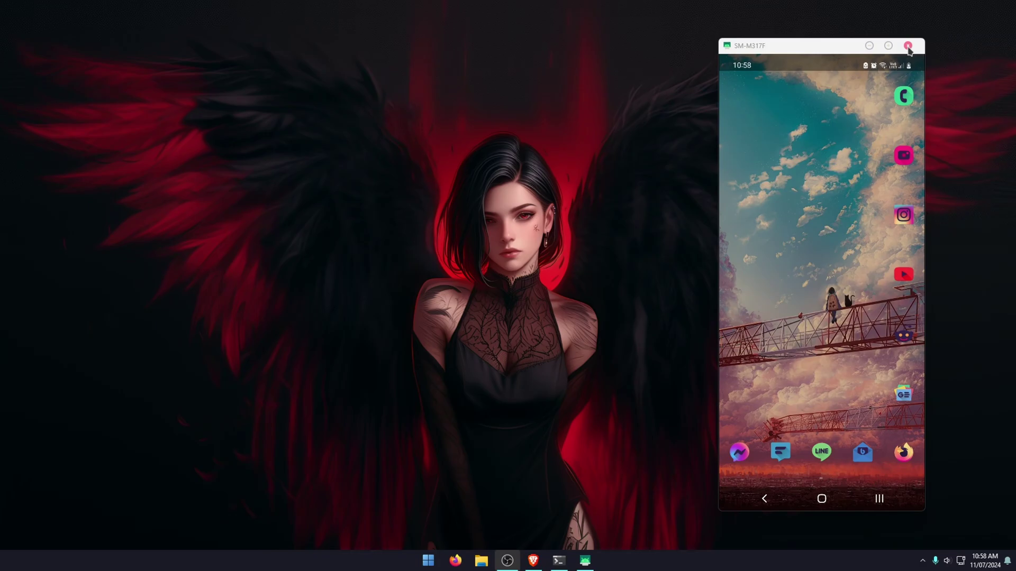
Close the phone mirror and download scrcpy-win64-v1.19.zip from the fork README's 'Get the app' section.
left_click(908, 46)
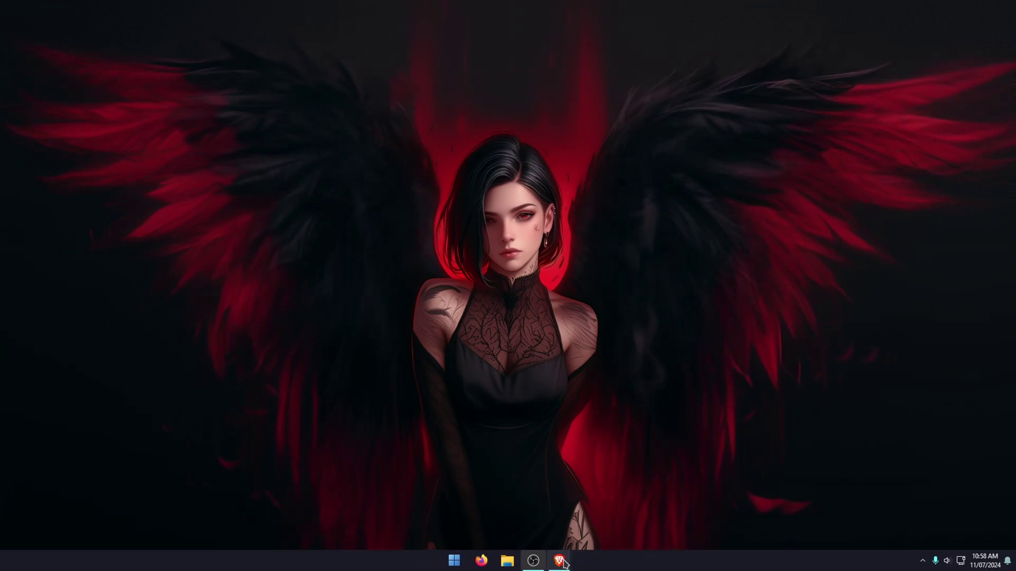
mouse_move(564, 564)
left_click(497, 492)
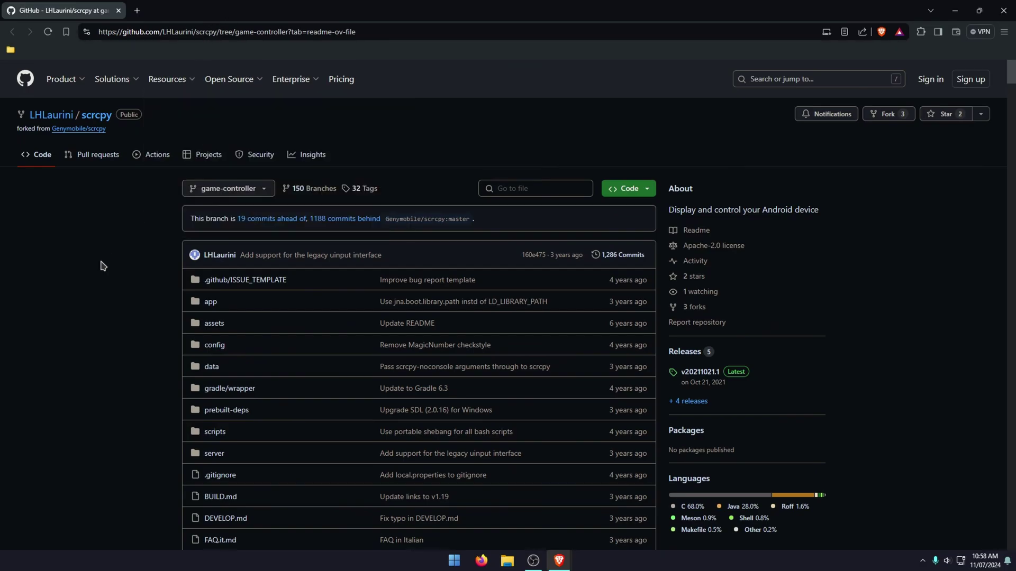
scroll(106, 288, "down", 15)
scroll(139, 310, "down", 10)
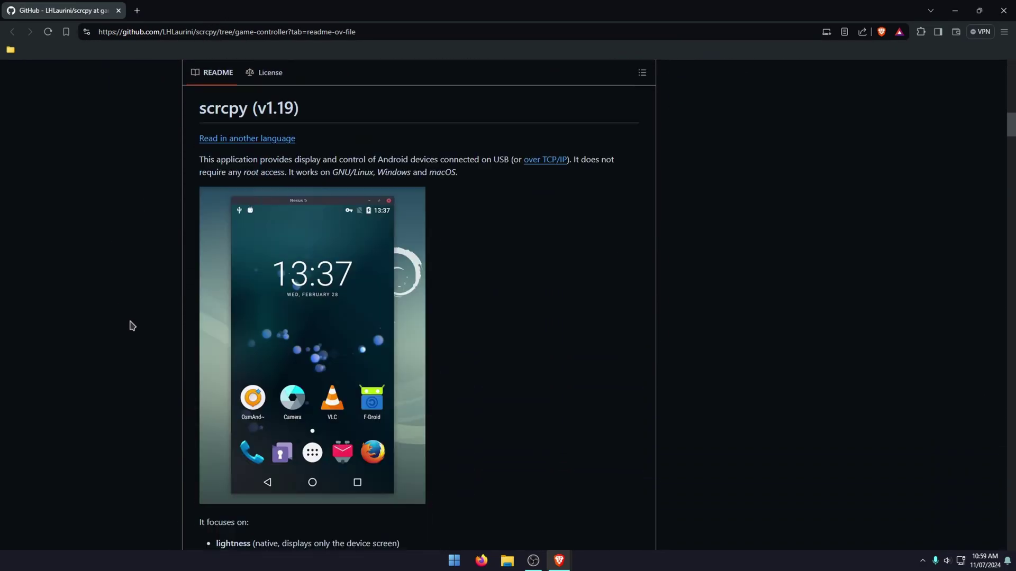
scroll(157, 350, "down", 2)
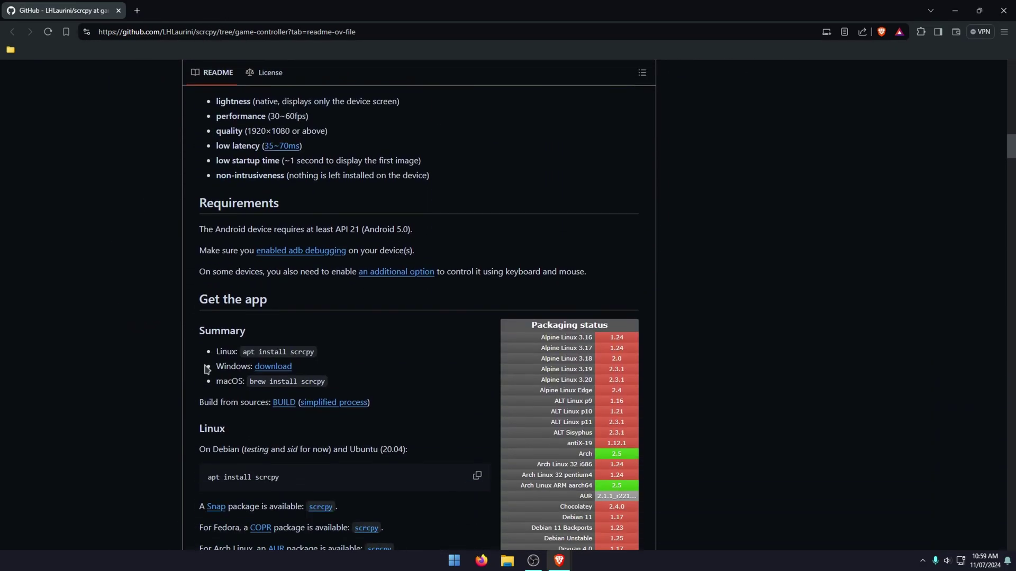
left_click(273, 367)
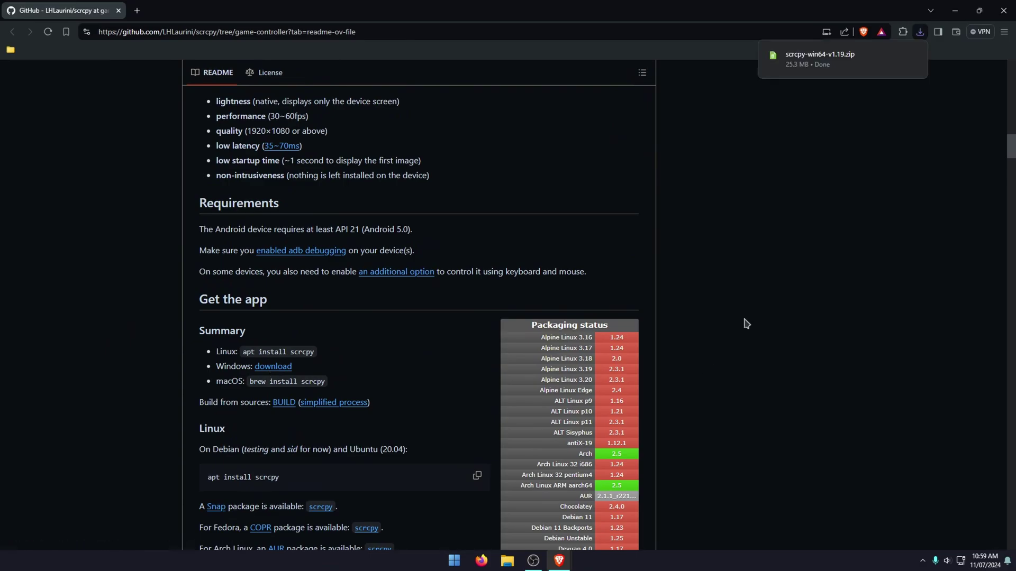
Extract the scrcpy zip in Downloads with WinRAR and open the new scrcpy-win64-v1.19 folder.
left_click(507, 559)
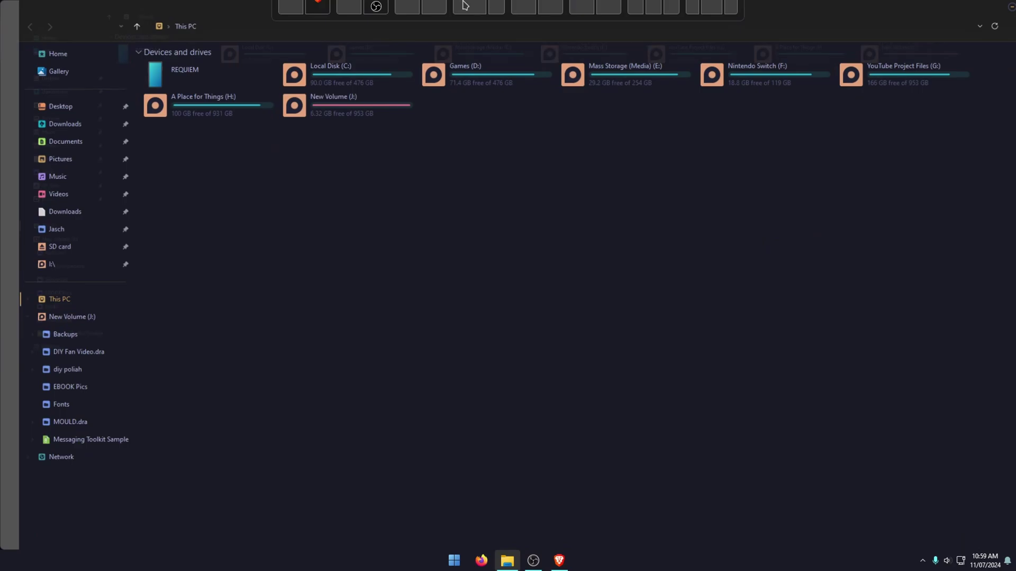
left_click(47, 122)
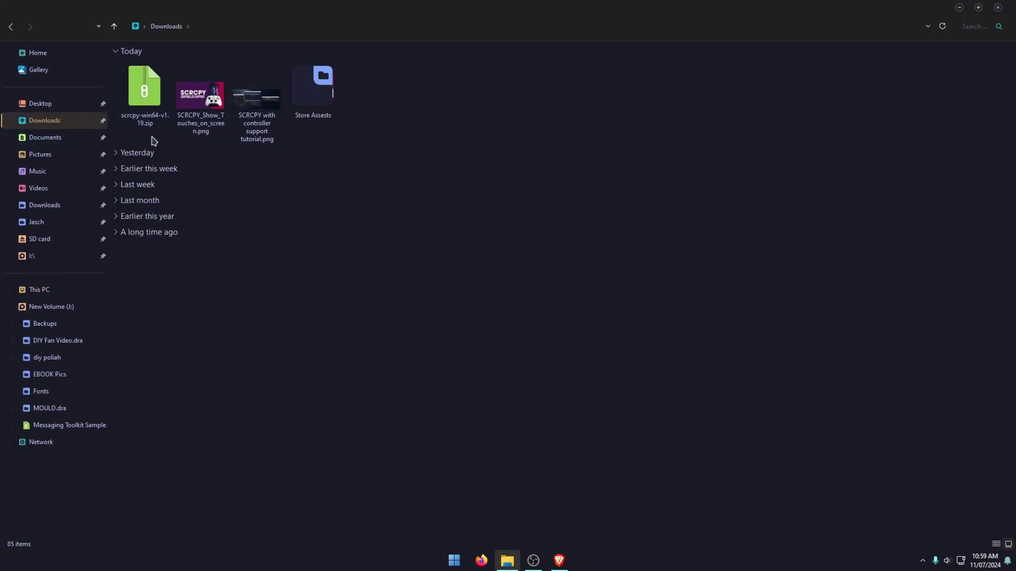
right_click(142, 98)
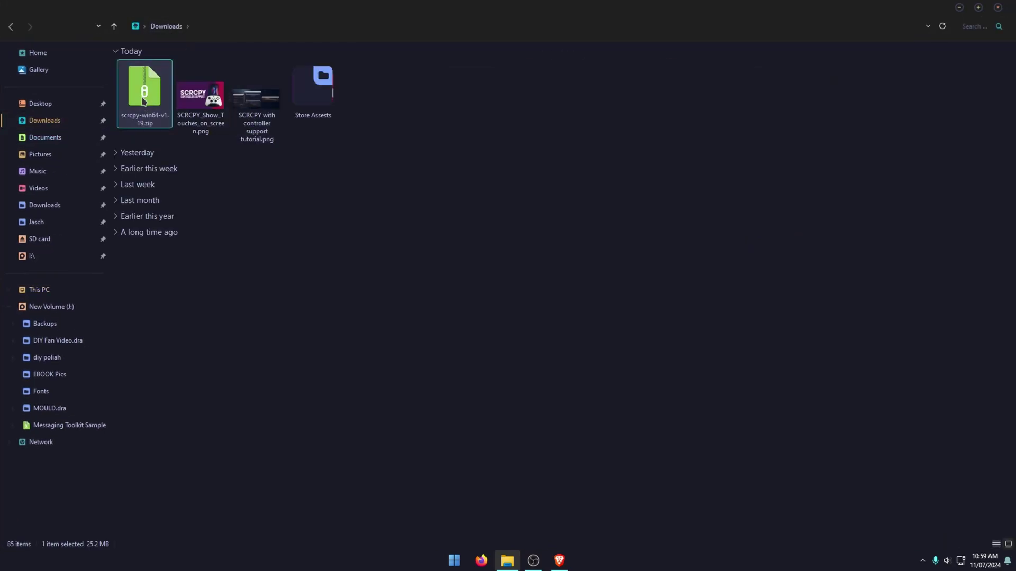
mouse_move(257, 155)
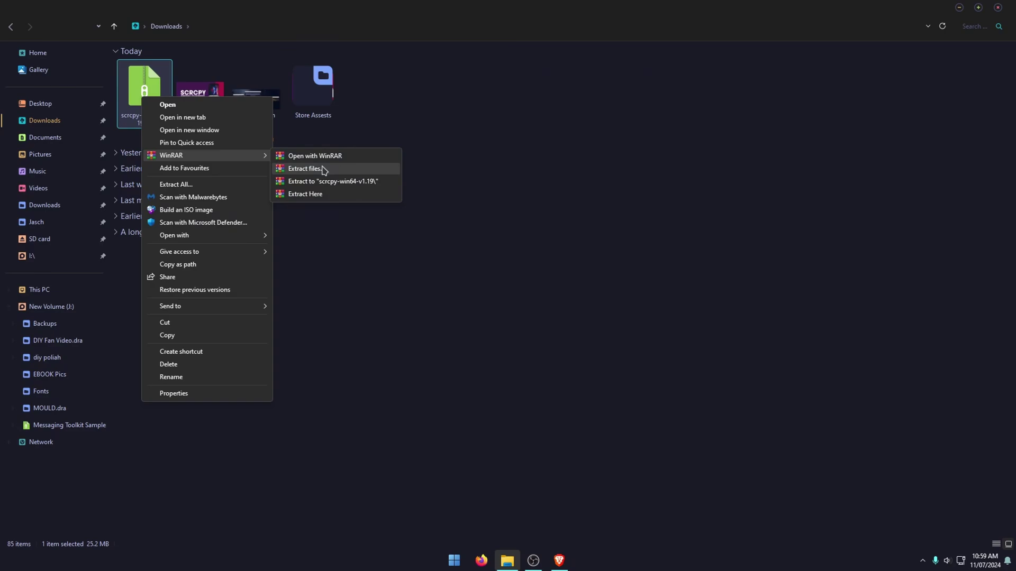
left_click(340, 182)
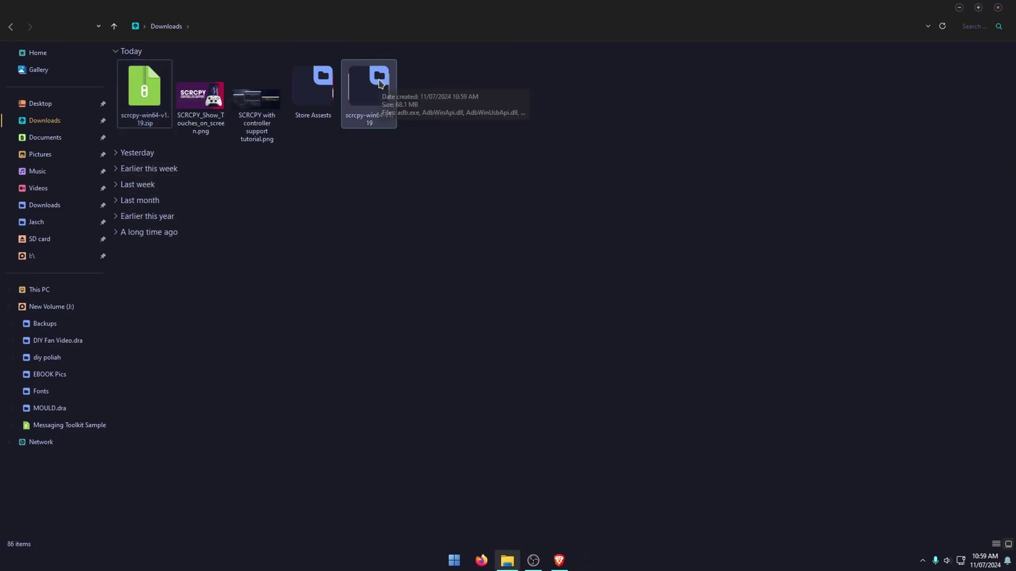
double_click(364, 85)
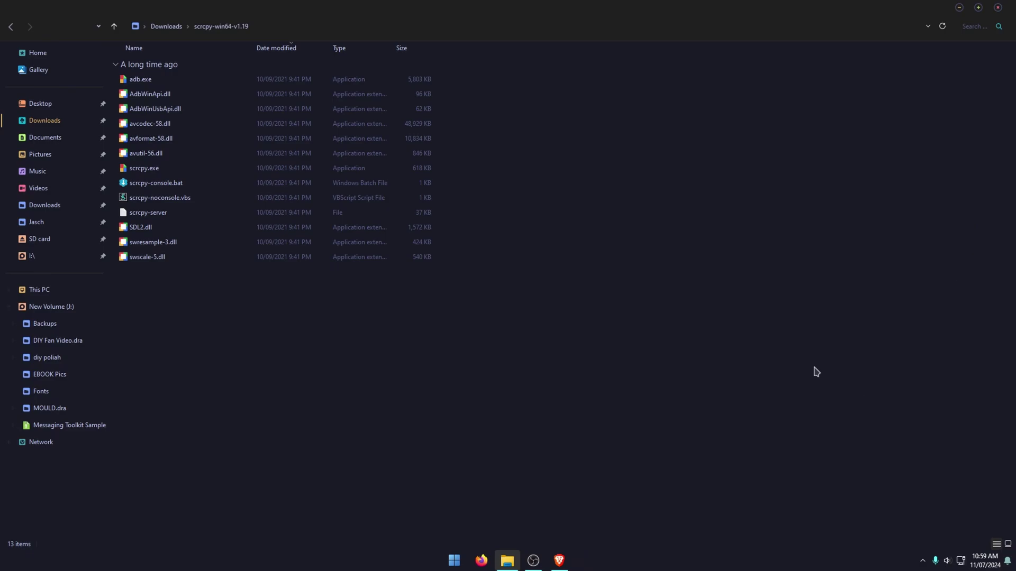
Search 'environ' to open System Properties, then bring up its Environment Variables list.
left_click(453, 561)
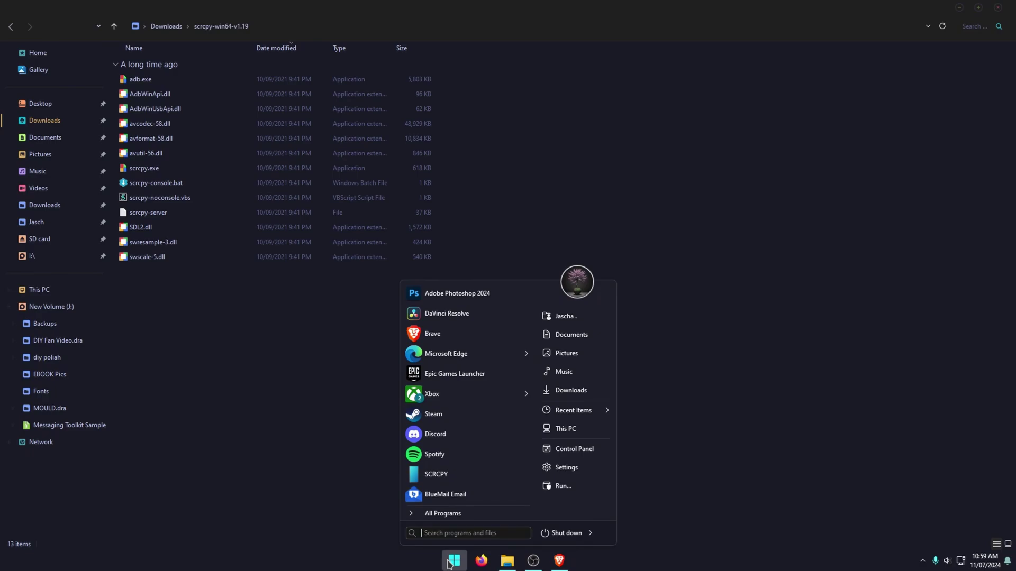
type("environ")
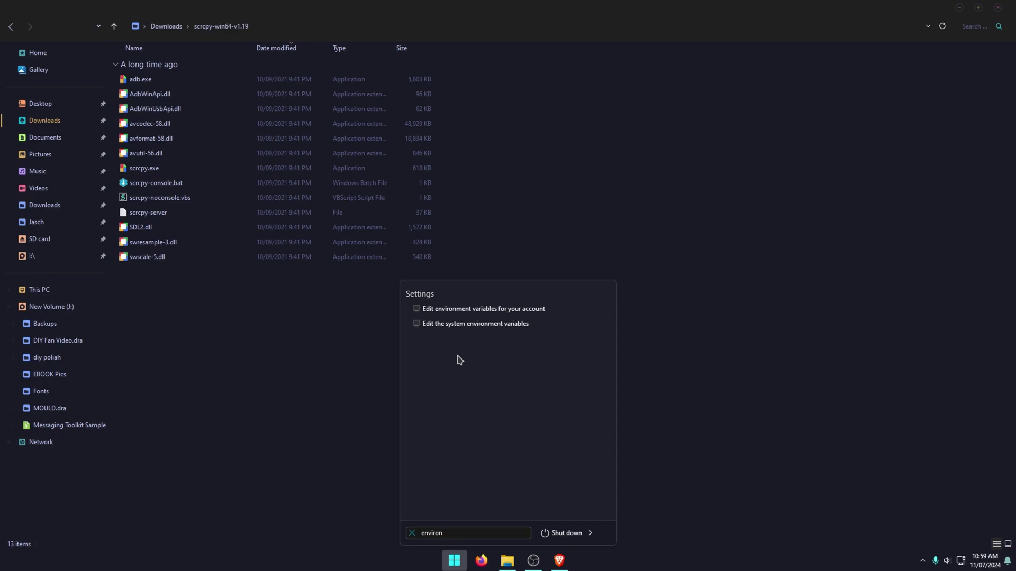
left_click(449, 329)
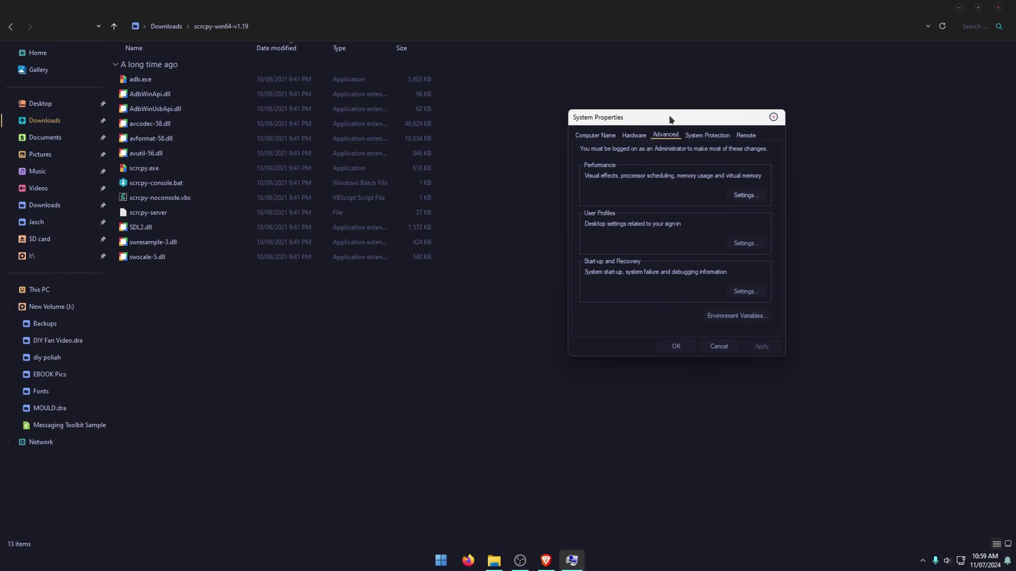
left_click_drag(673, 117, 608, 113)
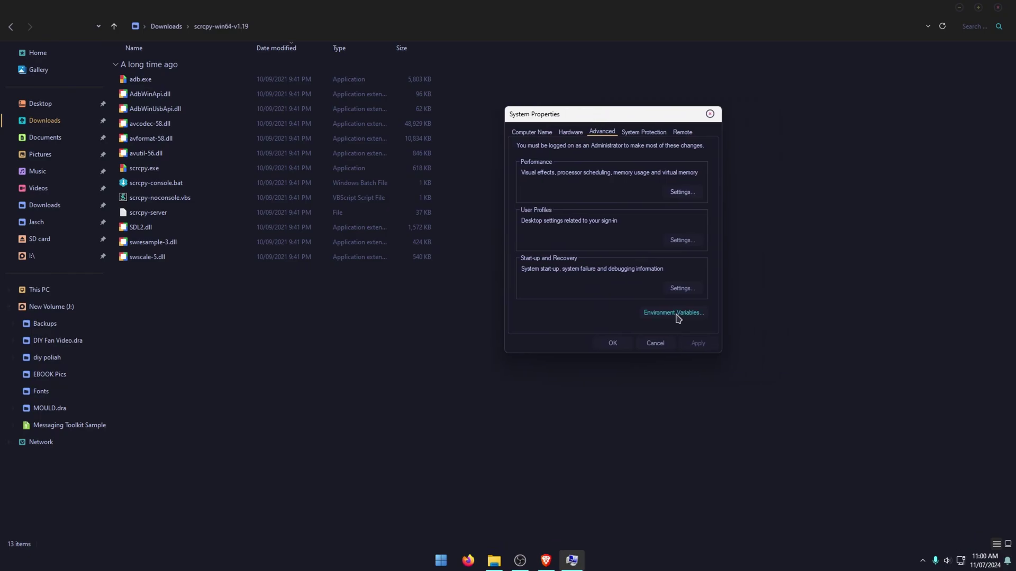
left_click(673, 313)
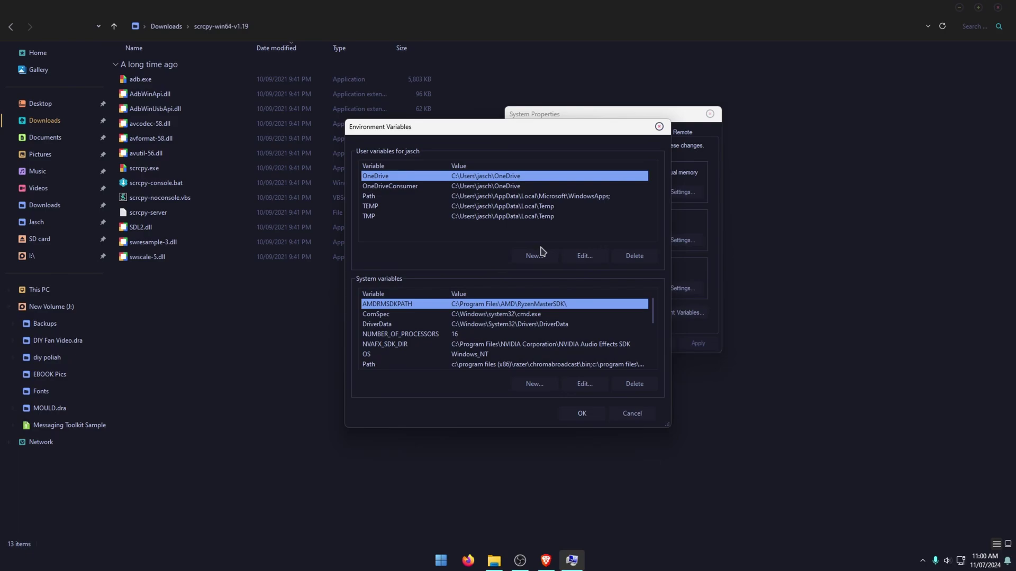
Start a new user variable and paste SCRCPY_SERVER_PATH as its name.
left_click(535, 256)
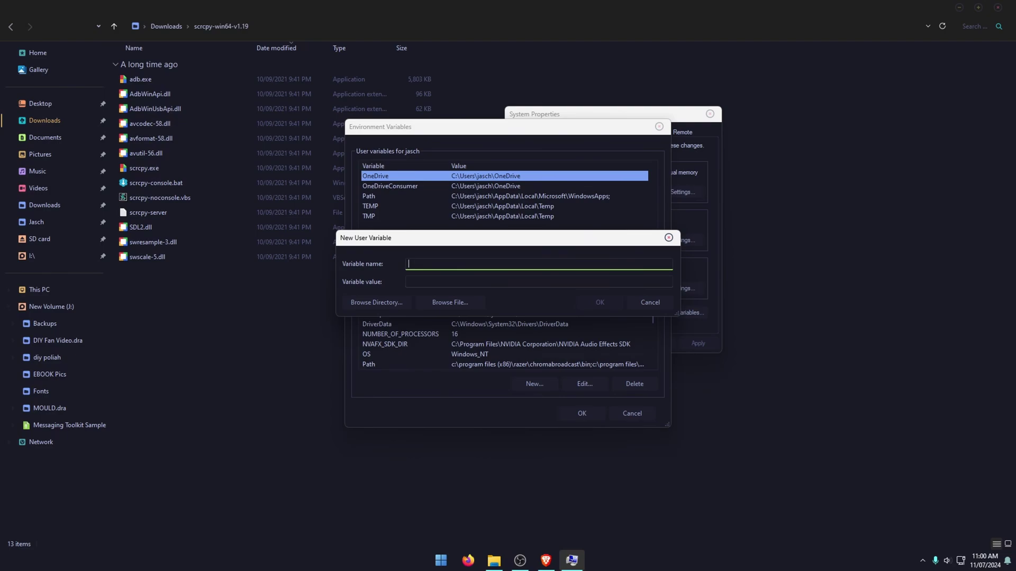
key("alt+Tab")
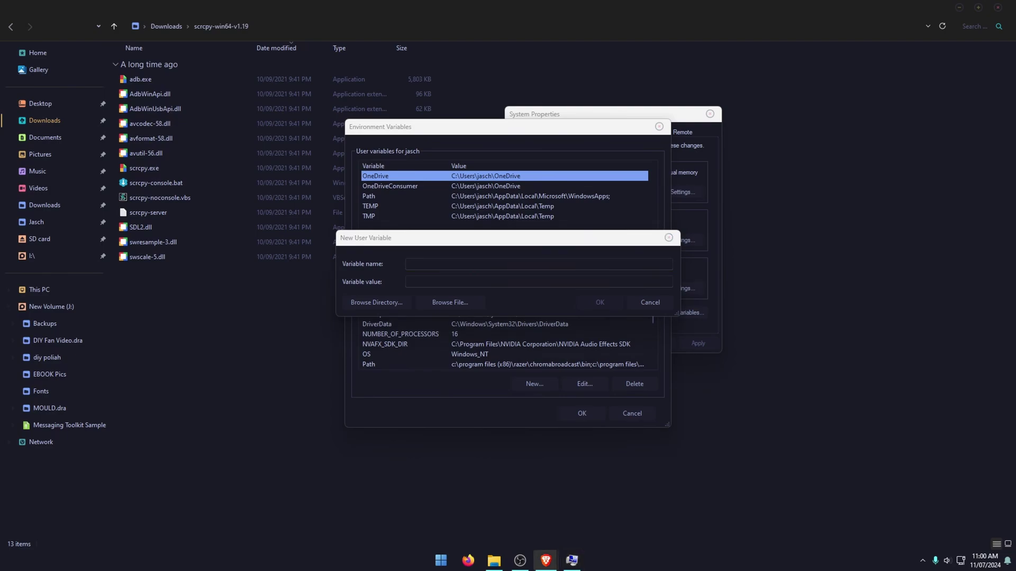
left_click(430, 266)
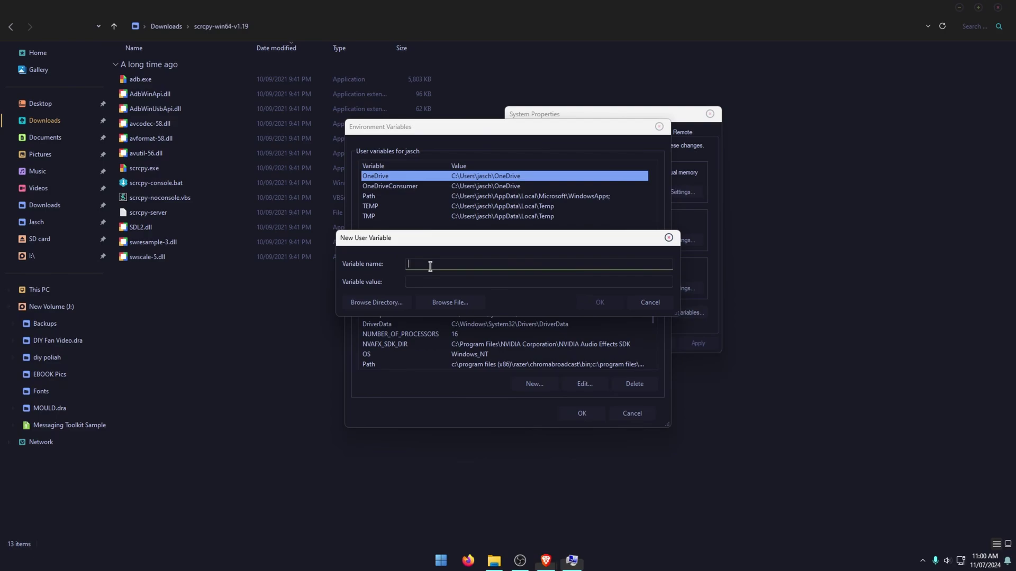
type("SCRCPY_SERVER_PATH")
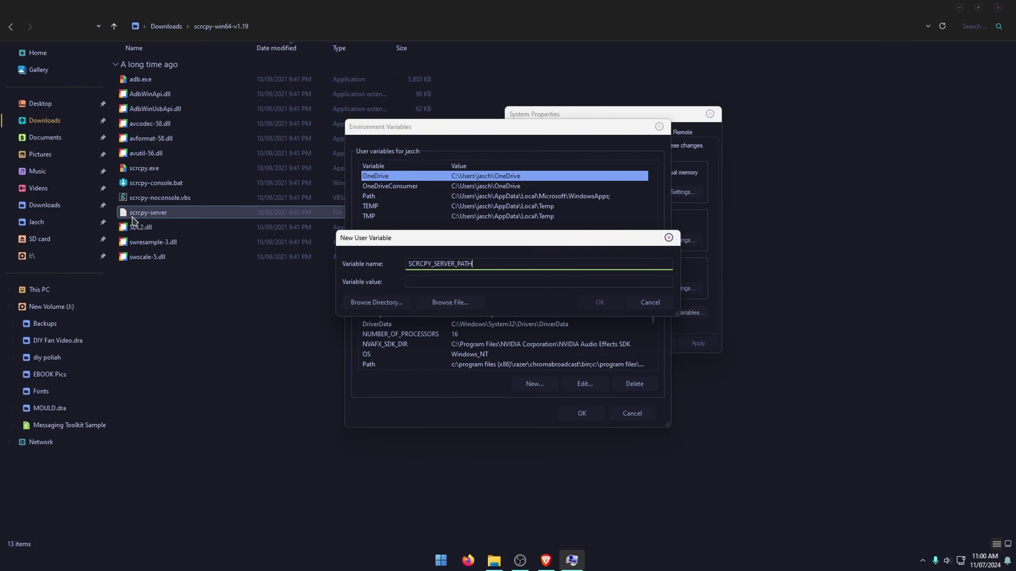
Copy the scrcpy-server file's path and paste it as the variable's value.
left_click(169, 218)
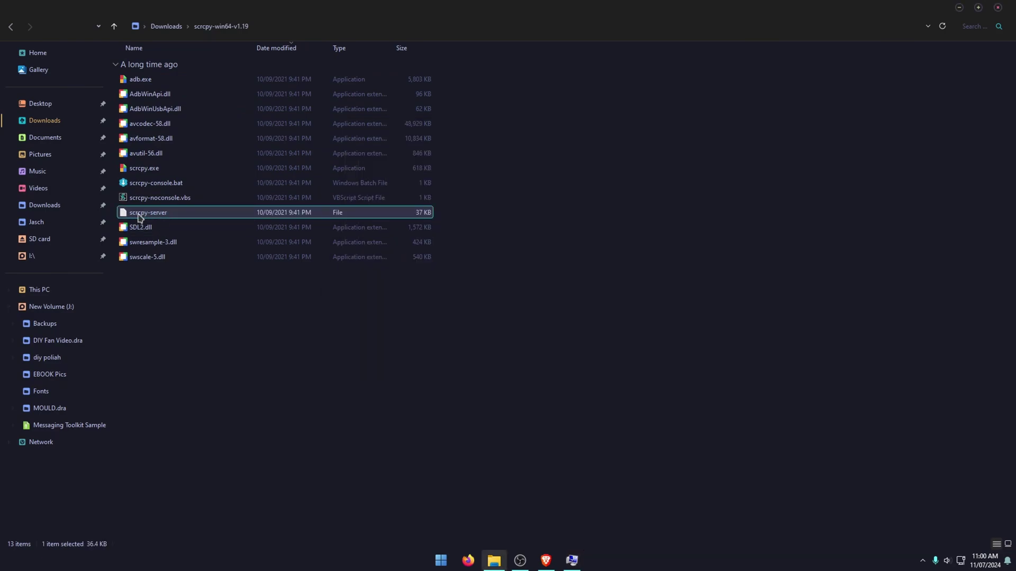
right_click(180, 217)
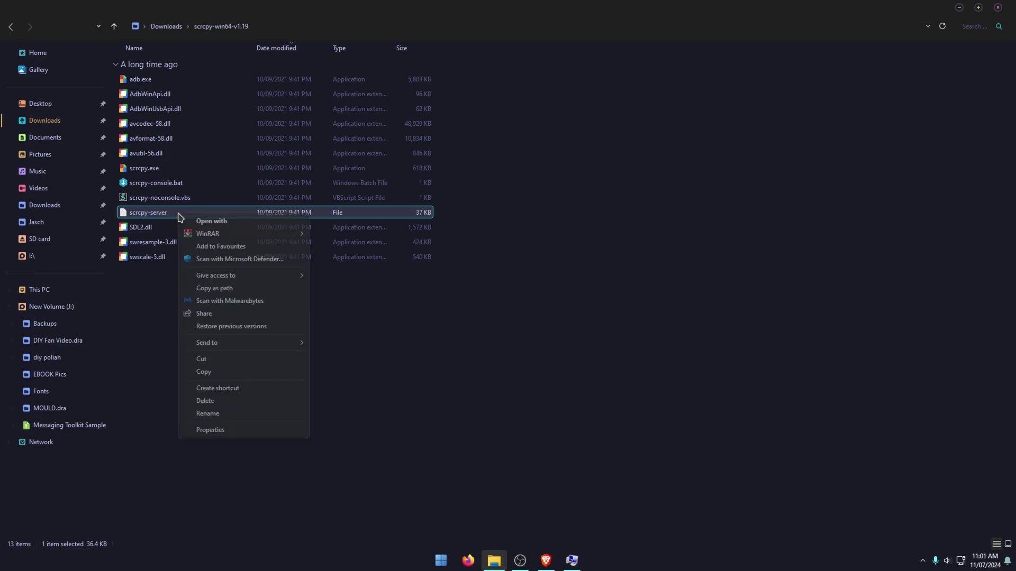
left_click(207, 292)
left_click(572, 562)
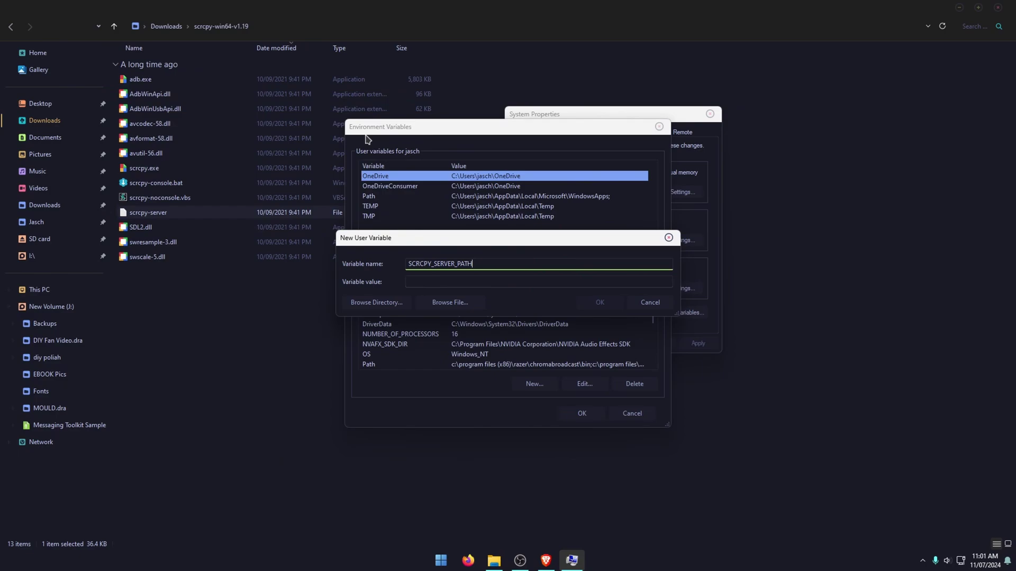
left_click(437, 281)
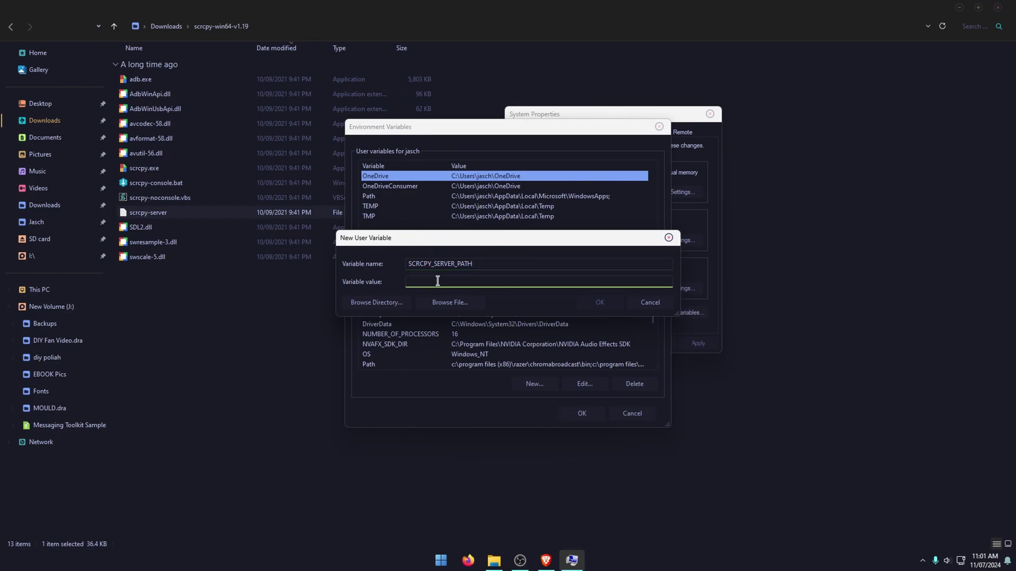
key("ctrl+v")
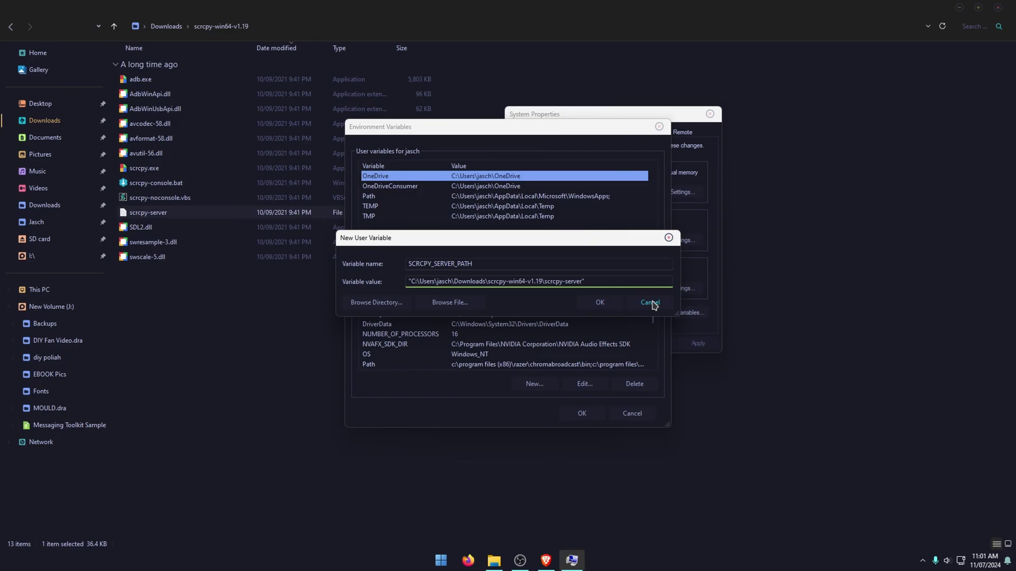
Strip the leading quote from the path and confirm all dialogs to save SCRCPY_SERVER_PATH.
left_click(411, 282)
key("BackSpace")
left_click(587, 303)
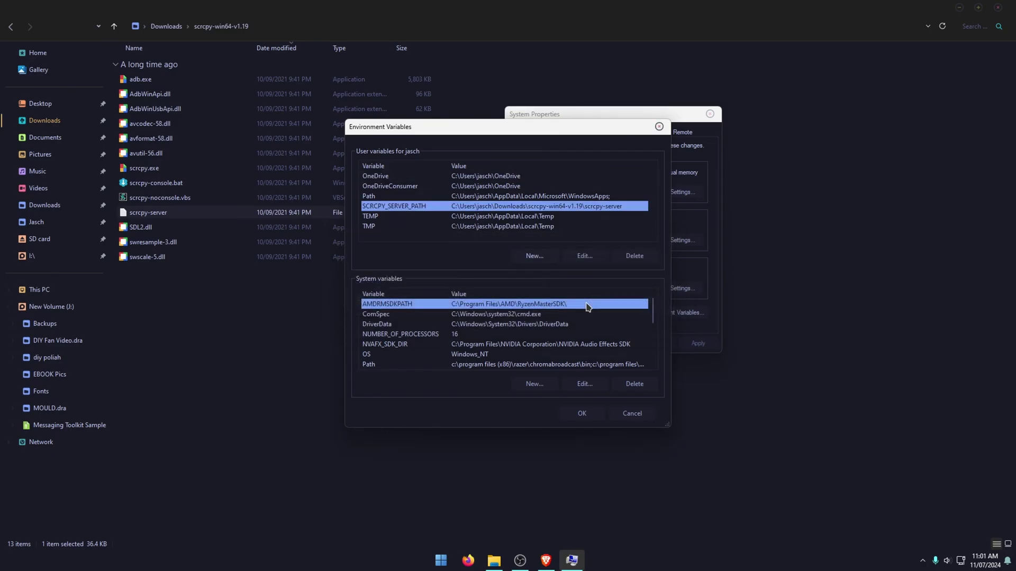
left_click(587, 411)
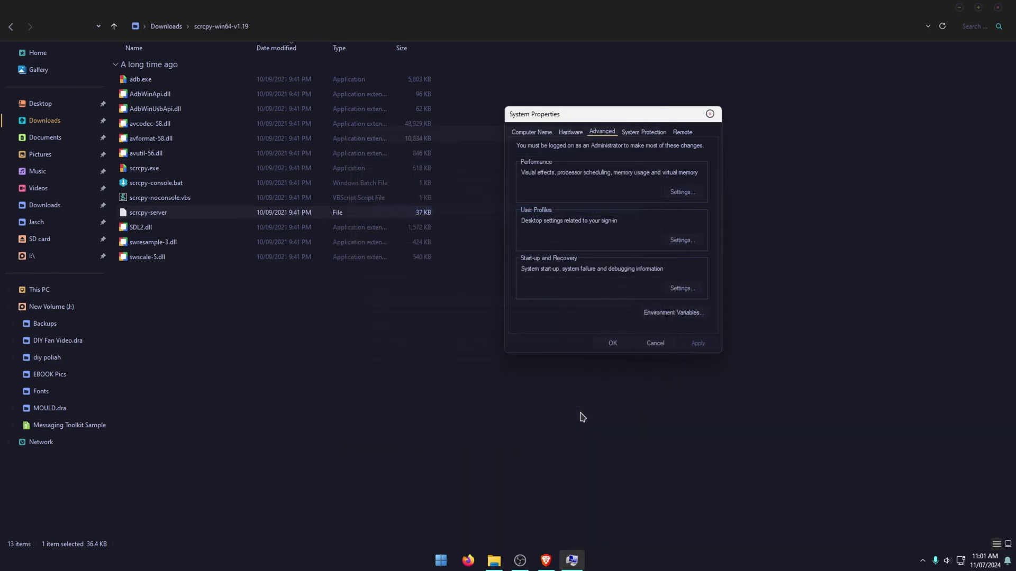
left_click(603, 344)
left_click(465, 257)
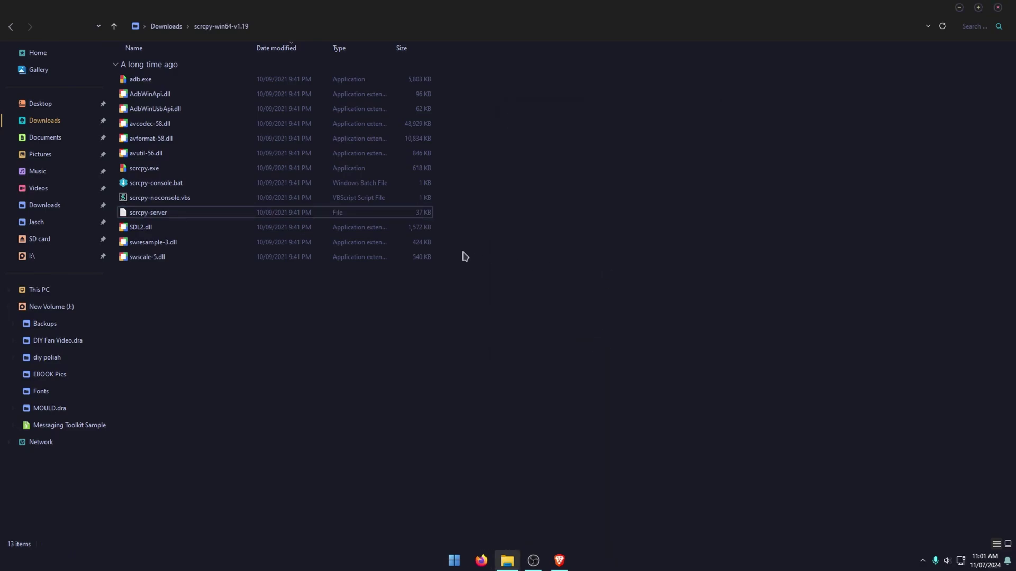
double_click(147, 183)
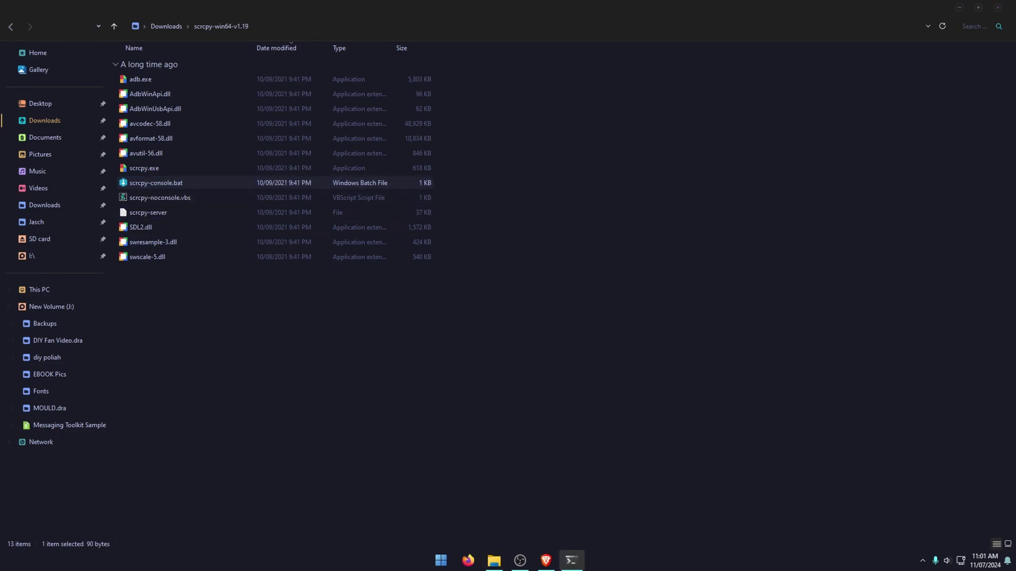
left_click_drag(841, 81, 628, 73)
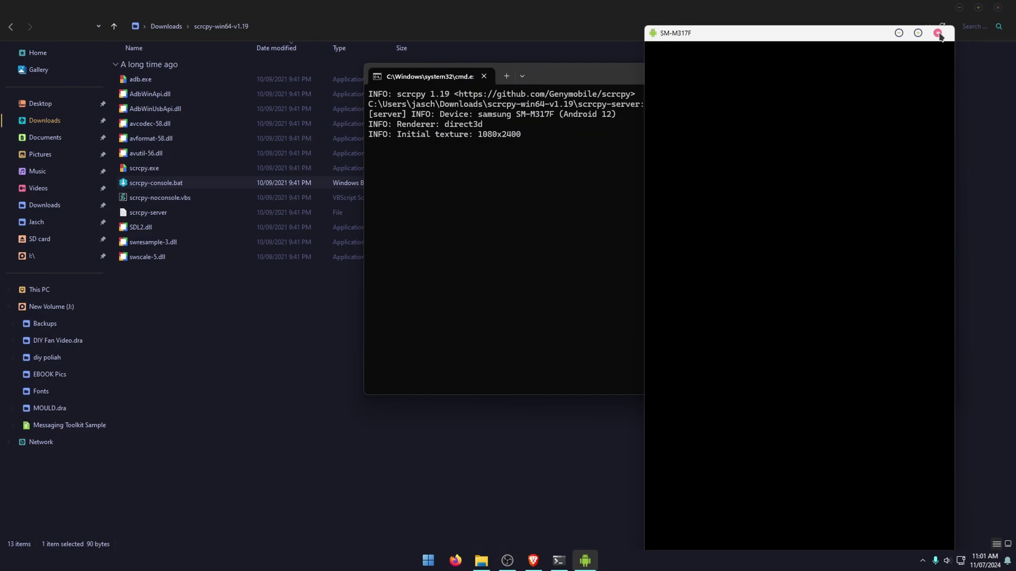
left_click(940, 35)
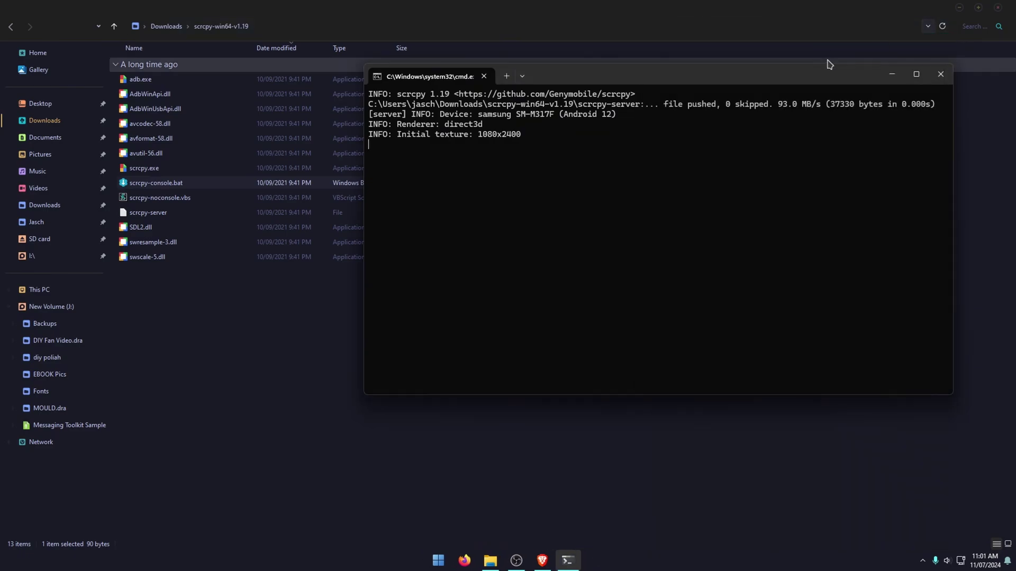
left_click(941, 74)
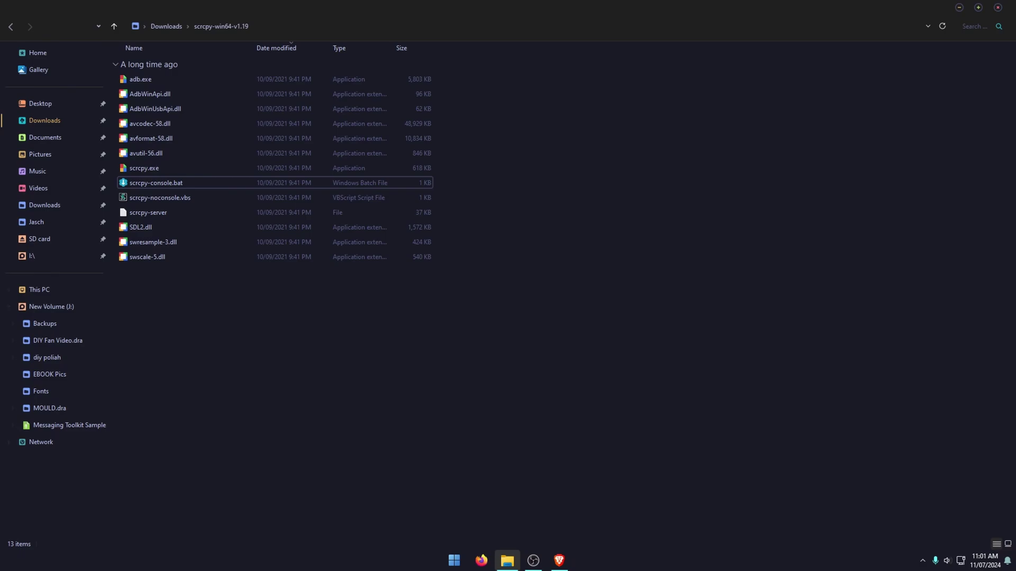
key("alt+Tab")
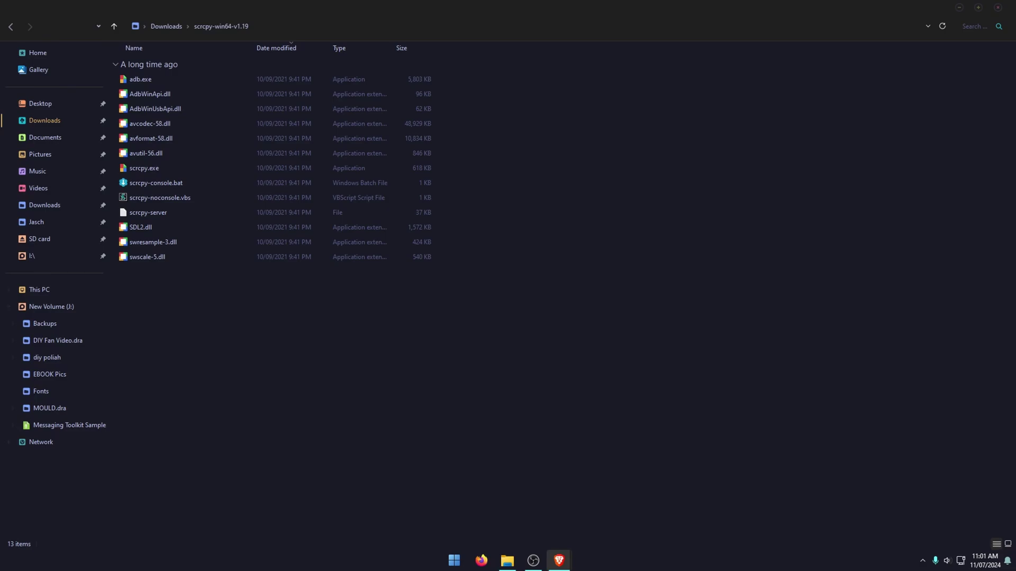
key("alt+Tab")
key("alt+Tab")
Create a new text document in scrcpy-win64-v1.19 and rename it SHORTCUT.bat, accepting the extension change.
left_click(488, 208)
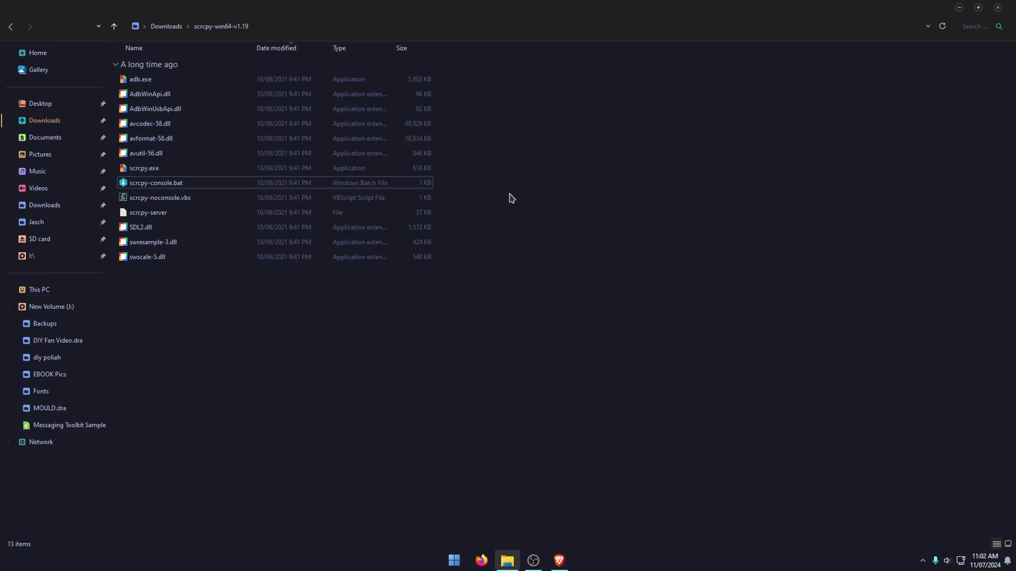
right_click(494, 181)
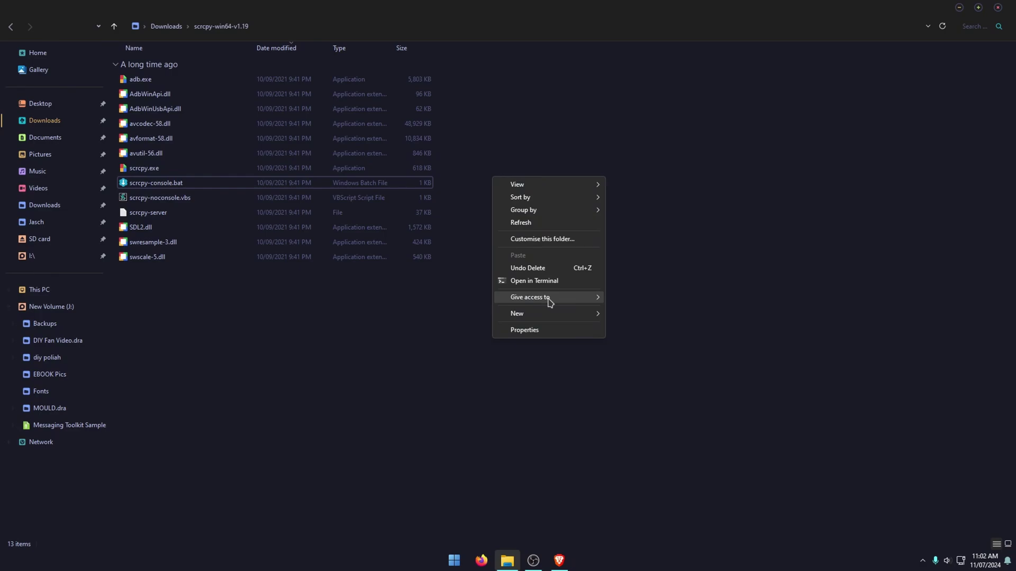
mouse_move(549, 314)
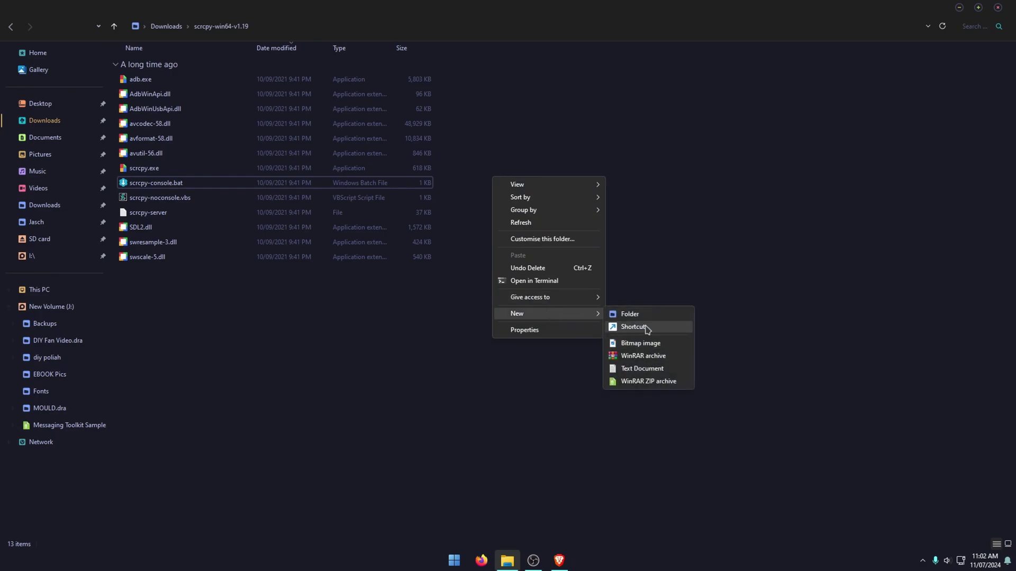
left_click(646, 369)
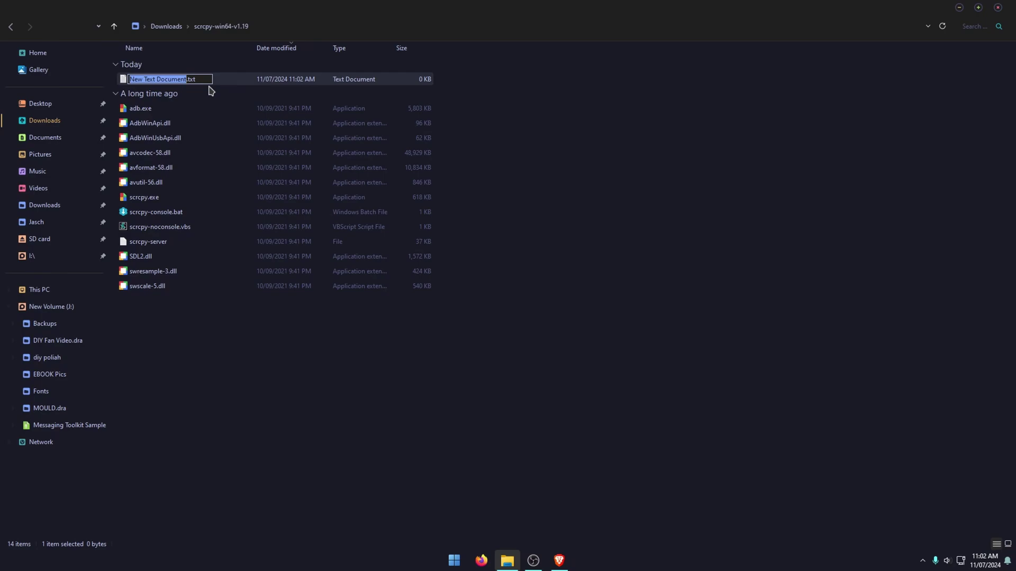
type("SHORT")
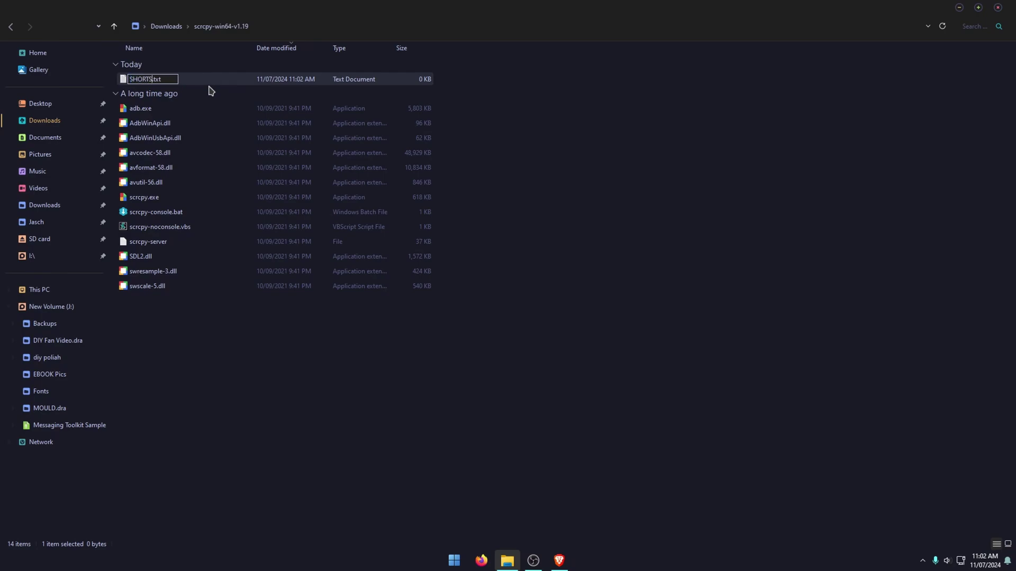
type("CUT")
left_click(555, 99)
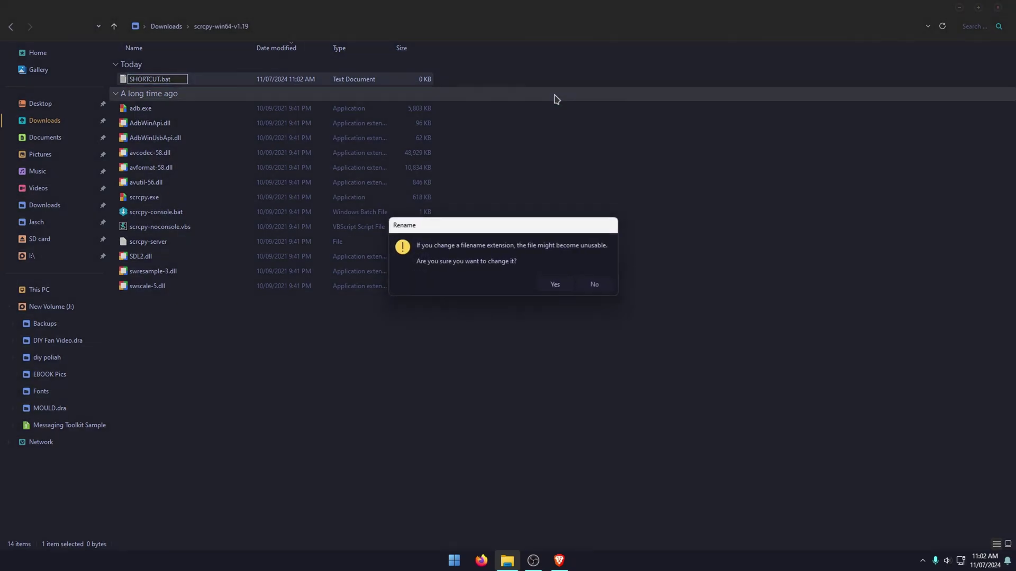
left_click(555, 285)
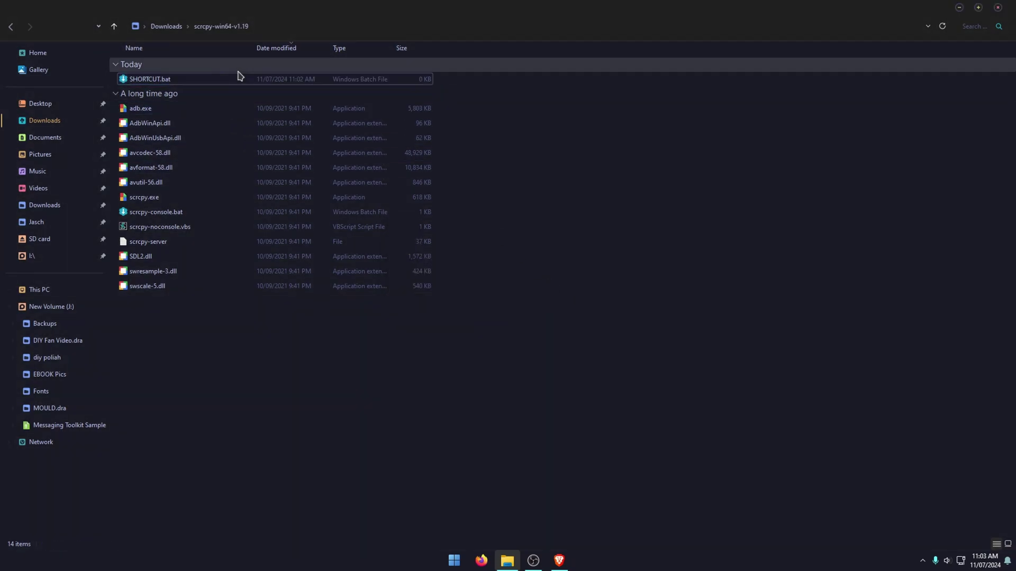
Put '.\scrcpy.exe --lock-video-orientation=1 --render-driver=opengl -b 40M' in SHORTCUT.bat via Notepad and save.
right_click(185, 83)
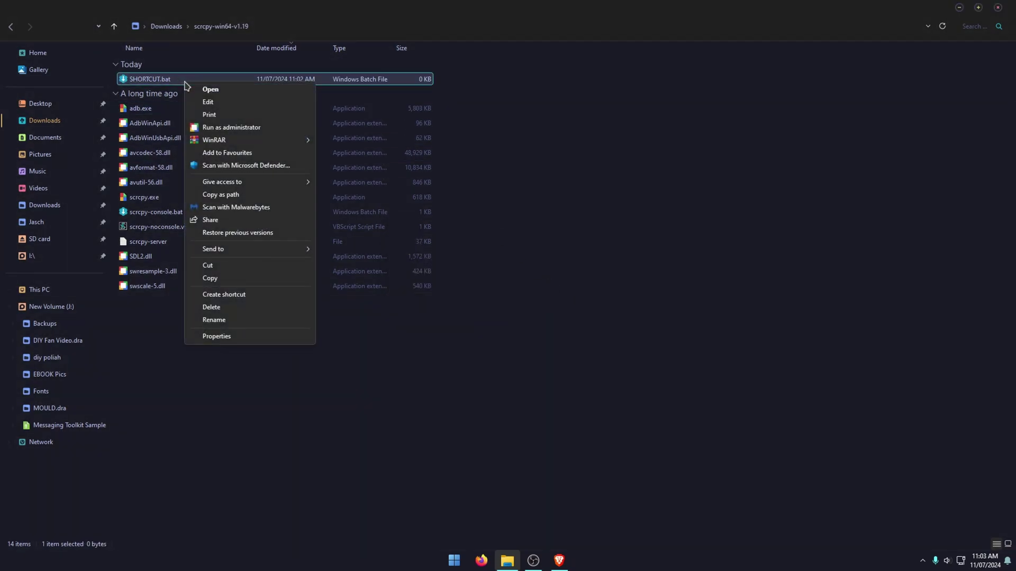
left_click(206, 100)
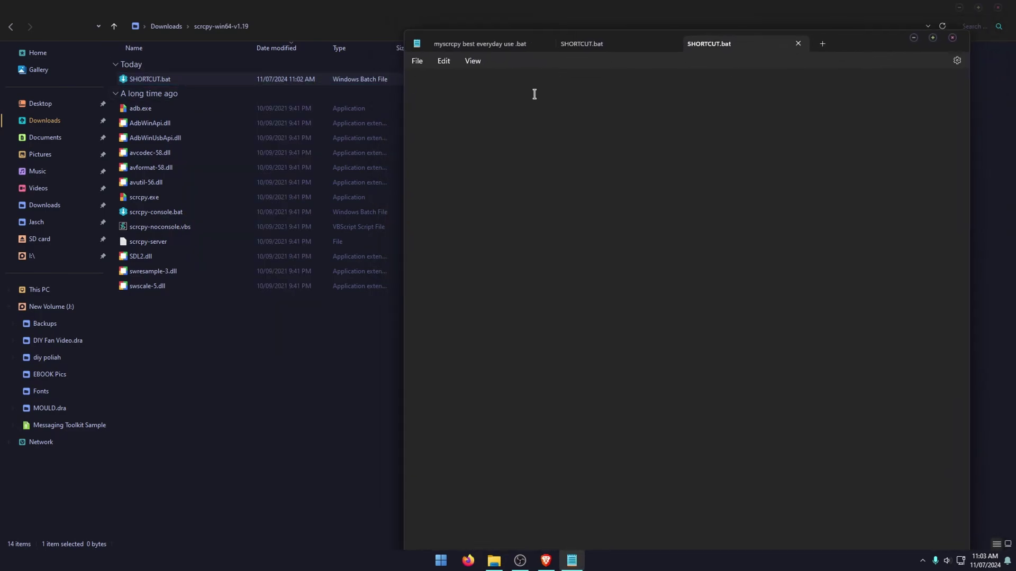
type(".\\scrcpy.exe --lock-video-orientation=1 --render-driver=opengl -b 40M")
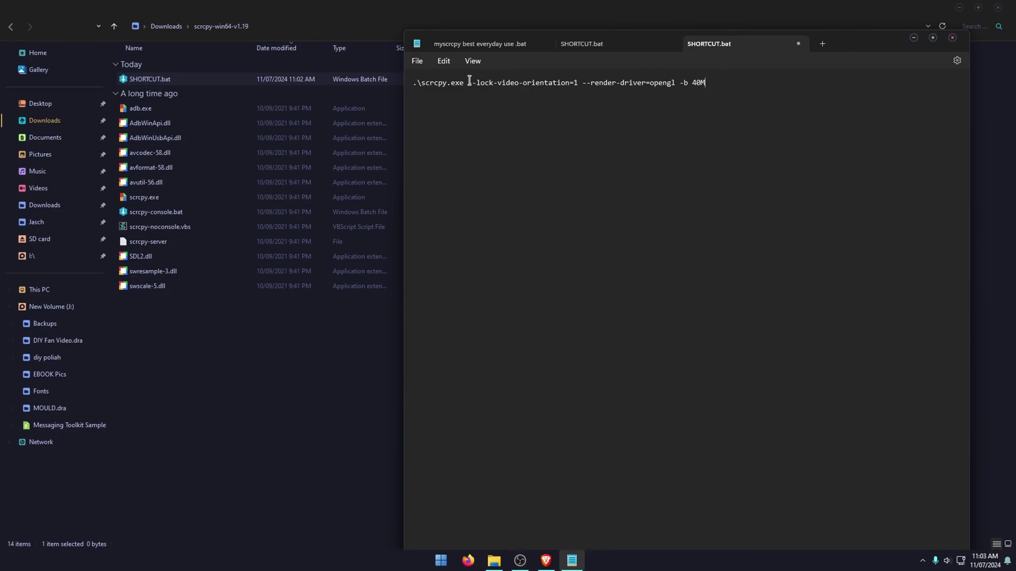
left_click_drag(469, 83, 578, 87)
left_click(599, 101)
left_click_drag(469, 83, 578, 87)
left_click(612, 122)
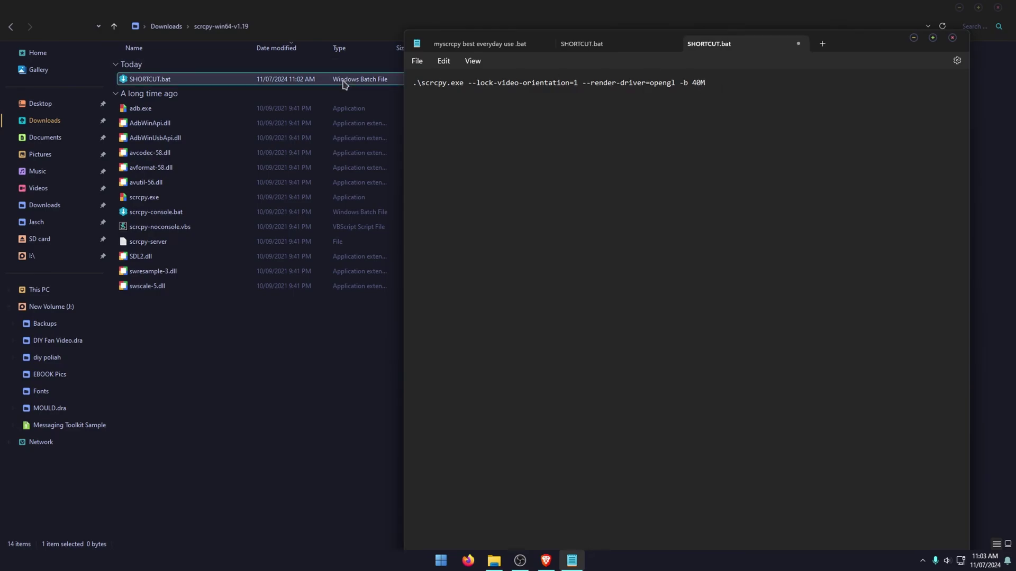
left_click(417, 62)
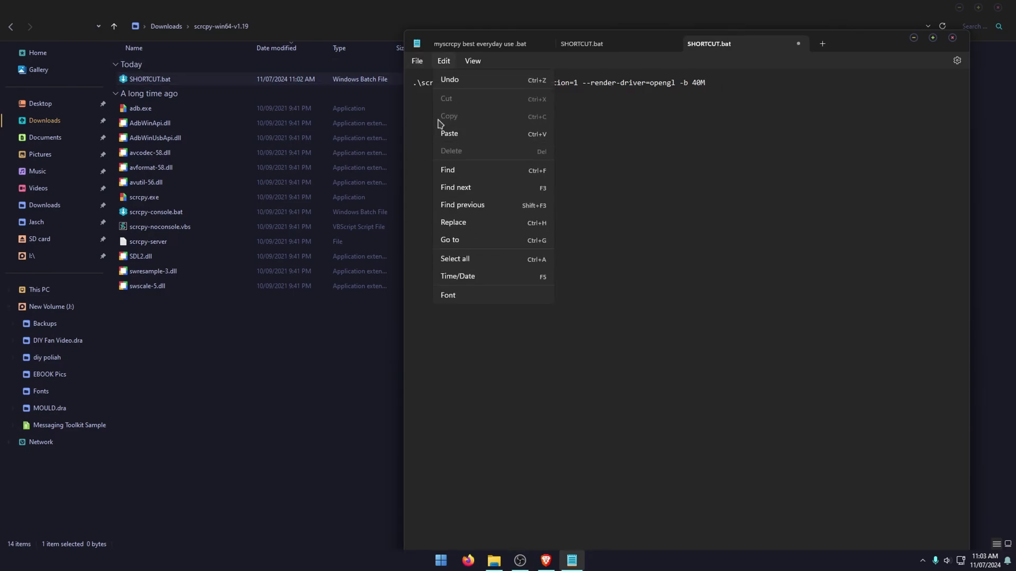
left_click(424, 132)
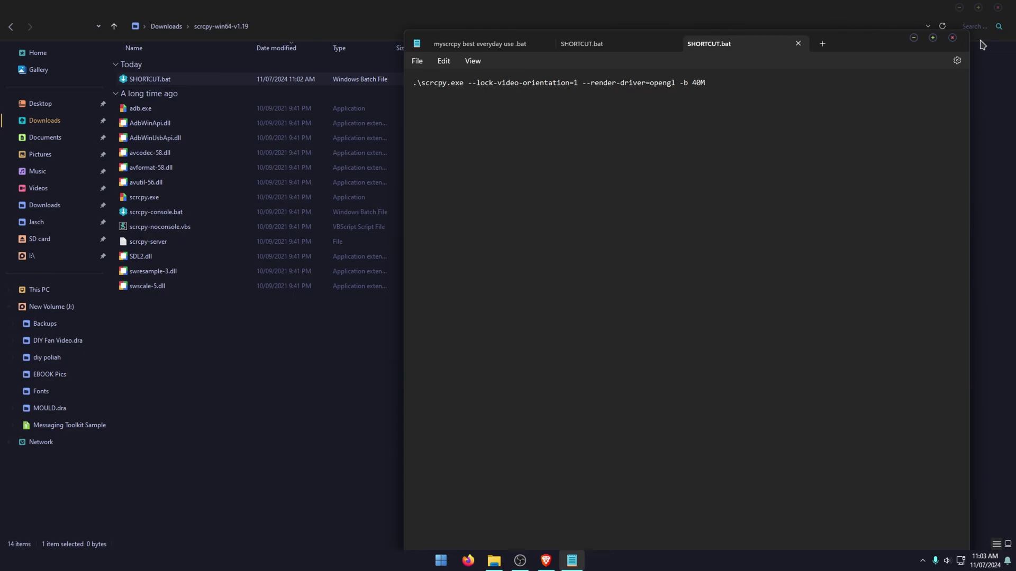
left_click(952, 37)
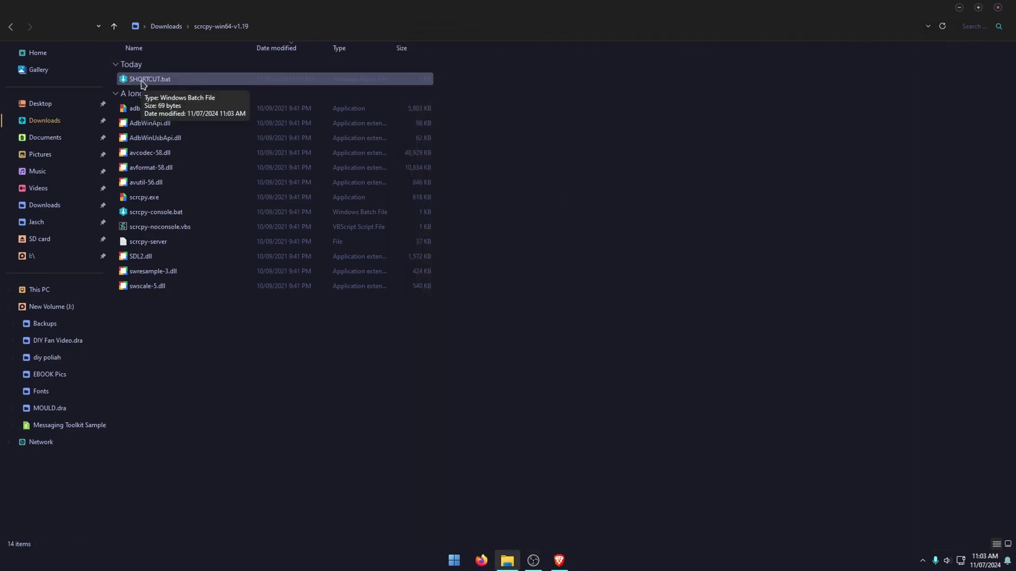
double_click(143, 80)
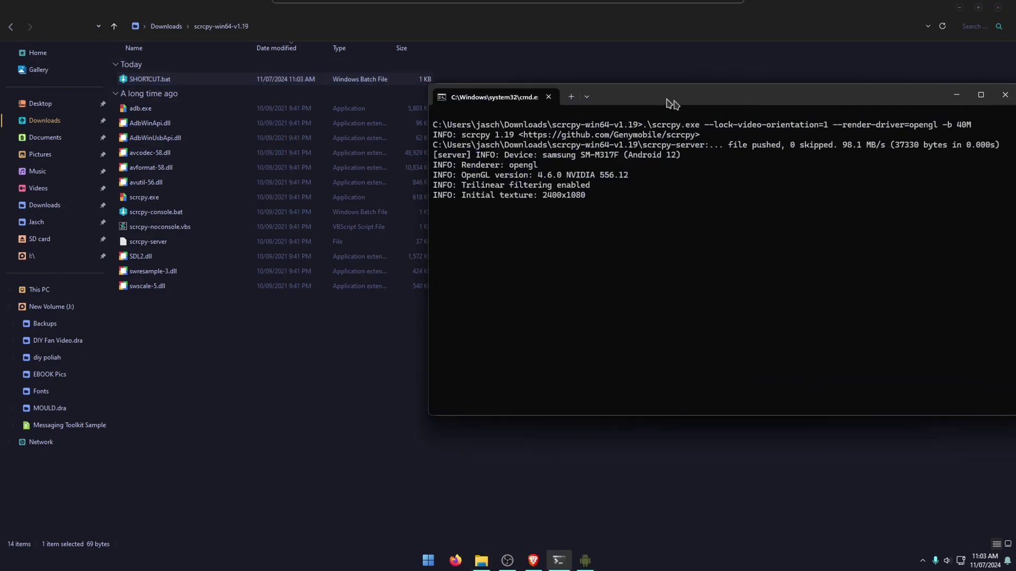
left_click_drag(672, 104, 448, 82)
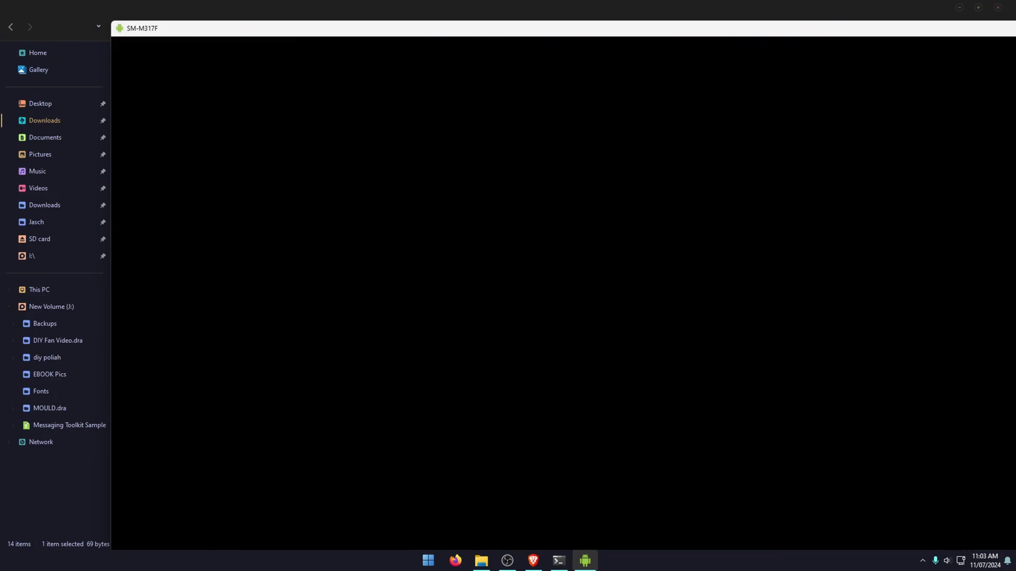
left_click_drag(1015, 21, 665, 311)
left_click_drag(438, 324, 587, 120)
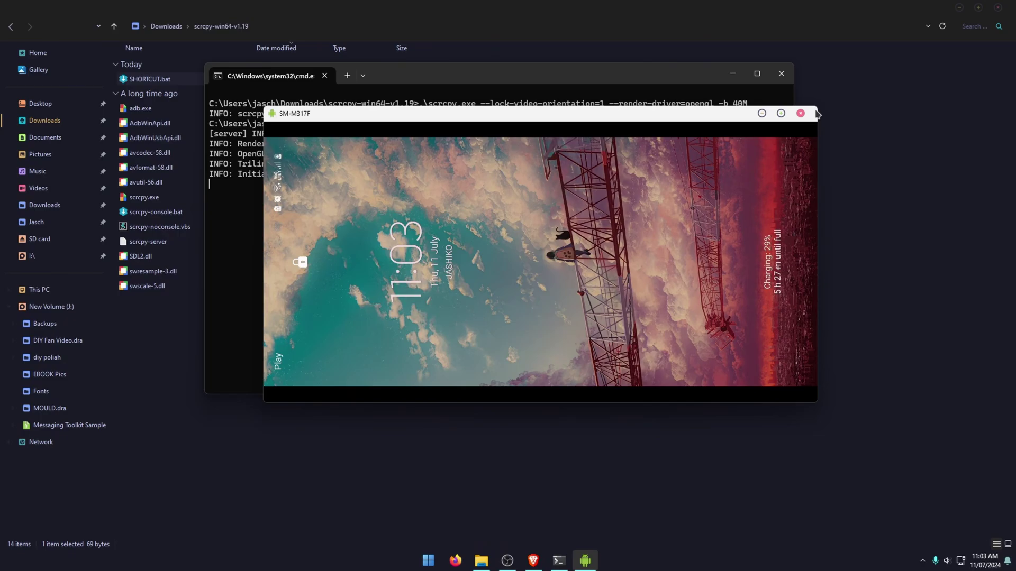
mouse_move(817, 106)
left_mouse_down()
mouse_move(816, 132)
mouse_move(824, 124)
left_mouse_up()
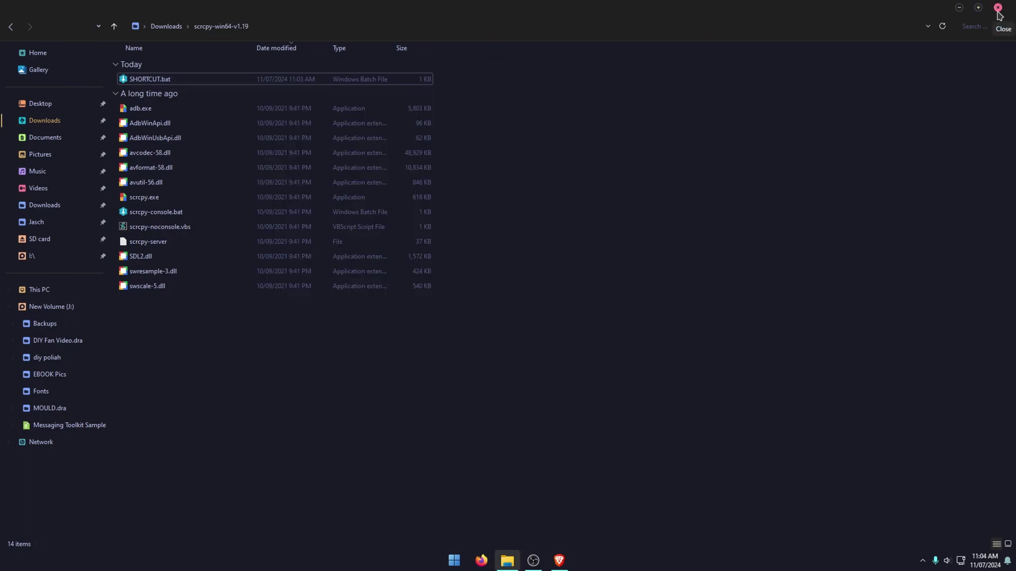
Close File Explorer and the Brave window showing the scrcpy README.
left_click(998, 9)
left_click(999, 13)
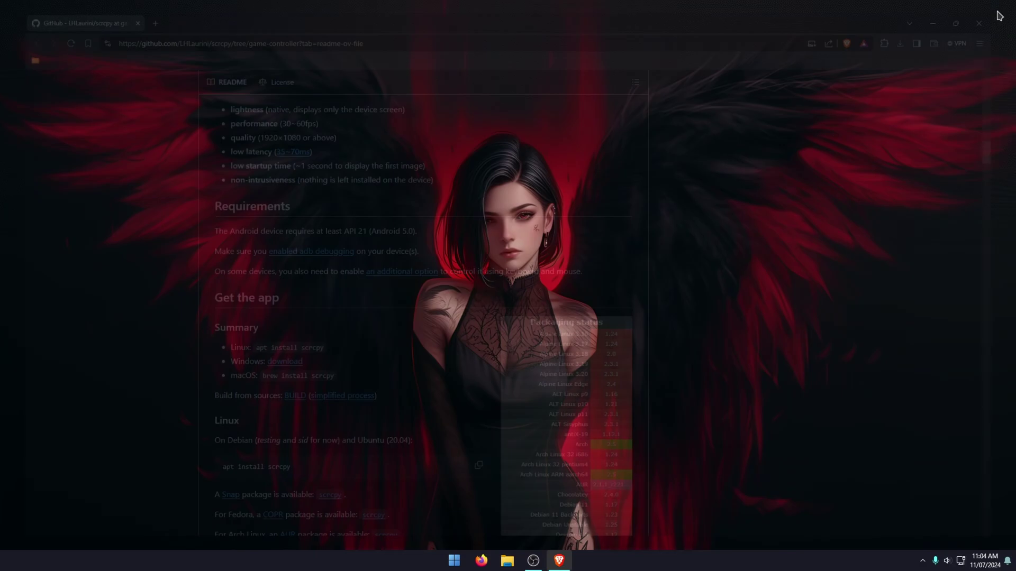